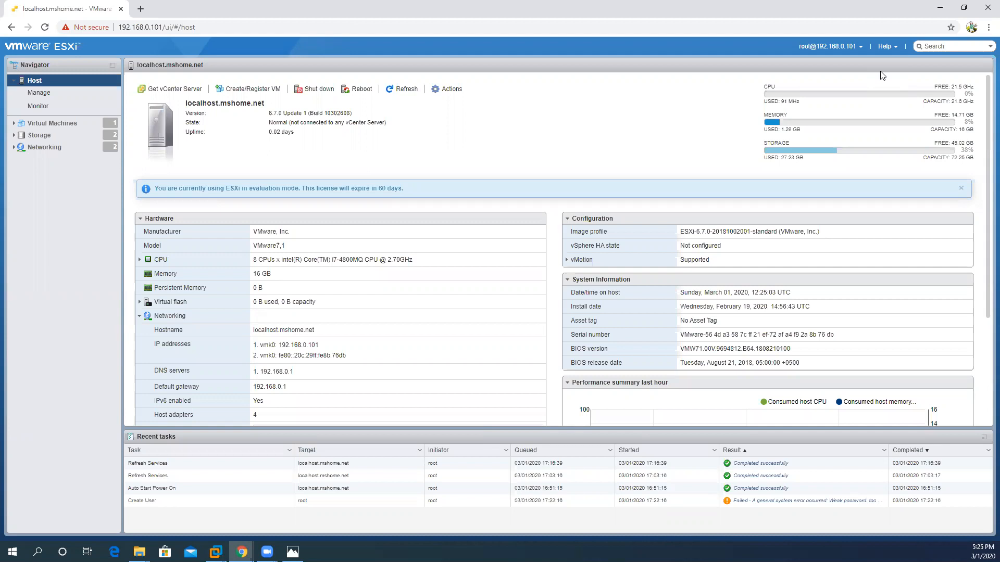
Step: Open the host's Manage view to show the Security & users list of user accounts
click(38, 93)
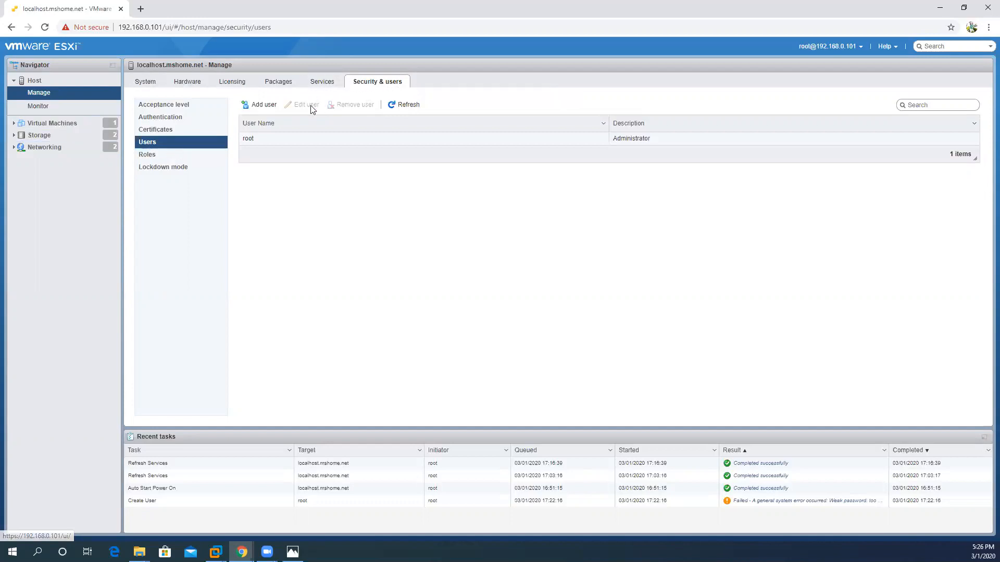
Step: Open the Add a user dialog from the Users list
click(257, 111)
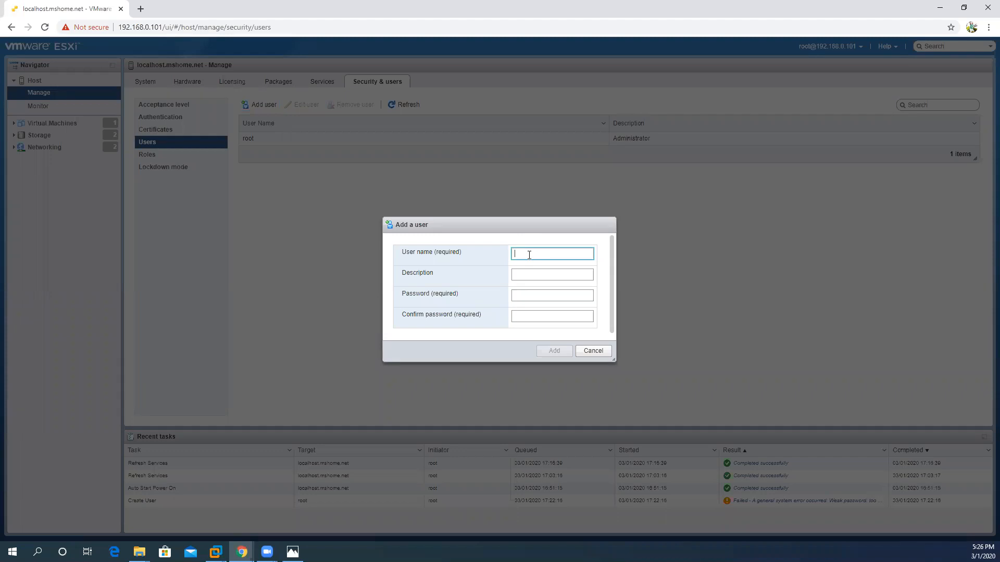
Step: Add user ITAdmin with description 'Admin Account' and a confirmed password
text(l)
text(TAdmin)
key(Tab)
text(Admin)
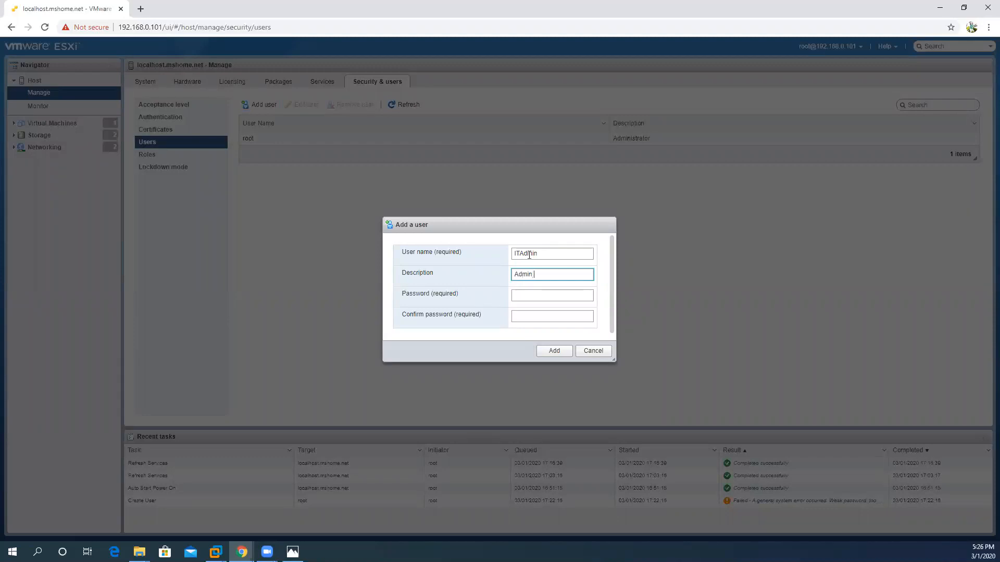
text( Account)
key(Tab)
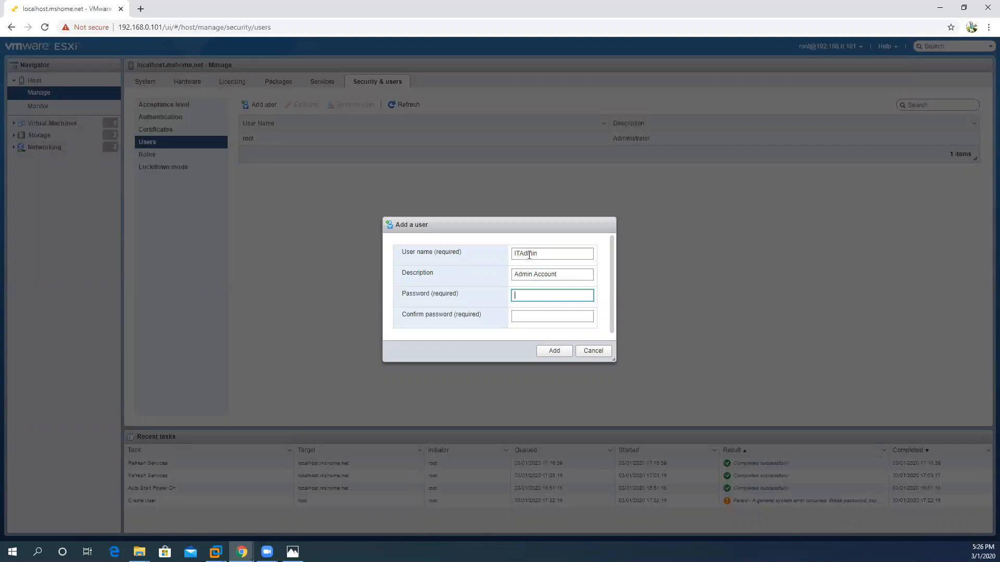
text(••••••••••••)
key(Tab)
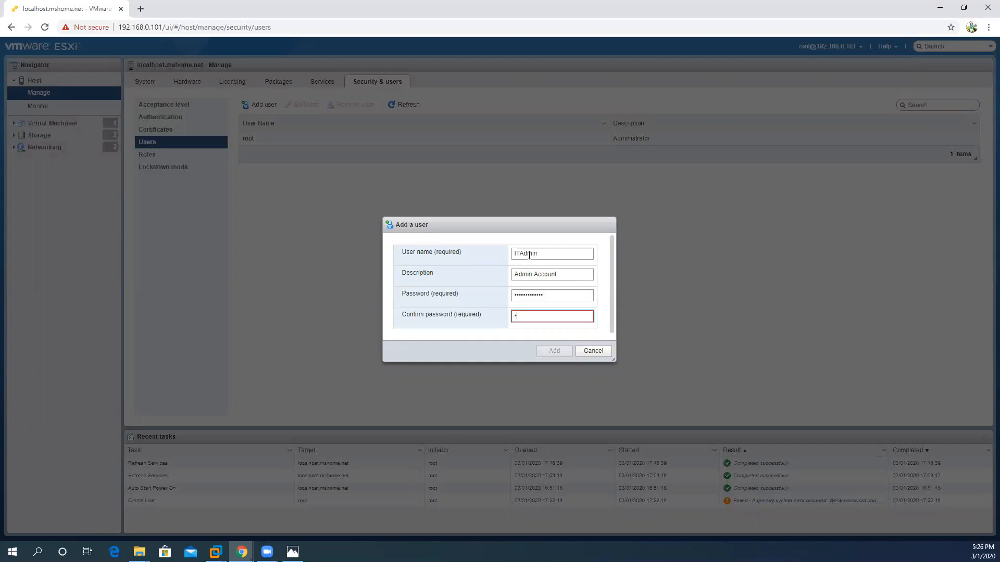
text(••••••••••••)
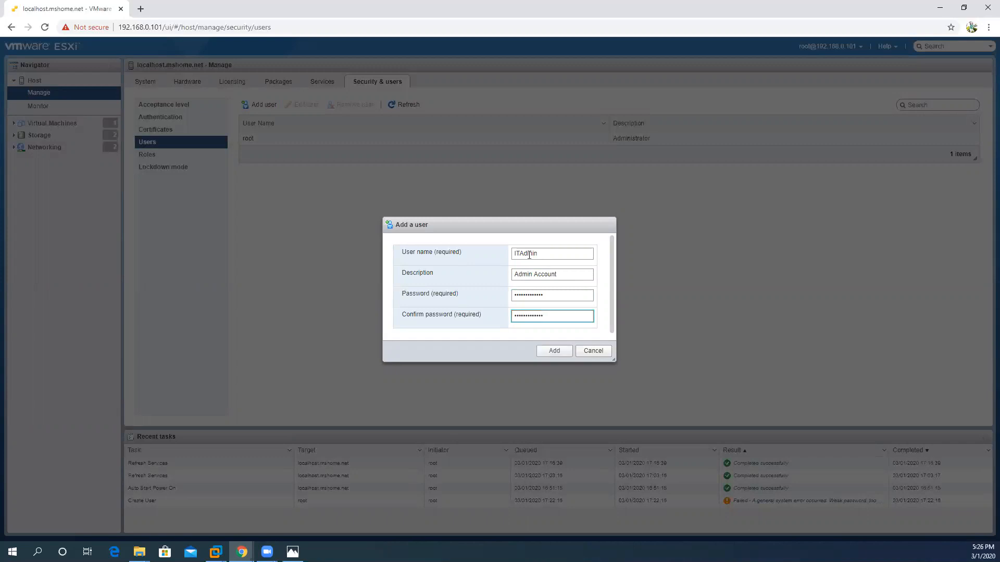
click(555, 352)
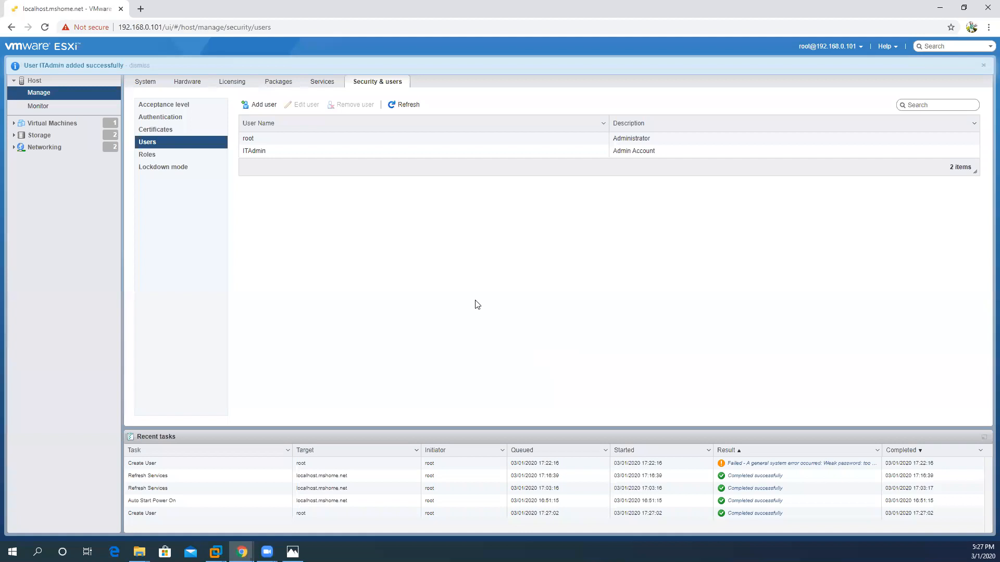
Step: Add a second user ITSupport described as 'Support team', with its password entered and confirmed
click(261, 106)
click(521, 254)
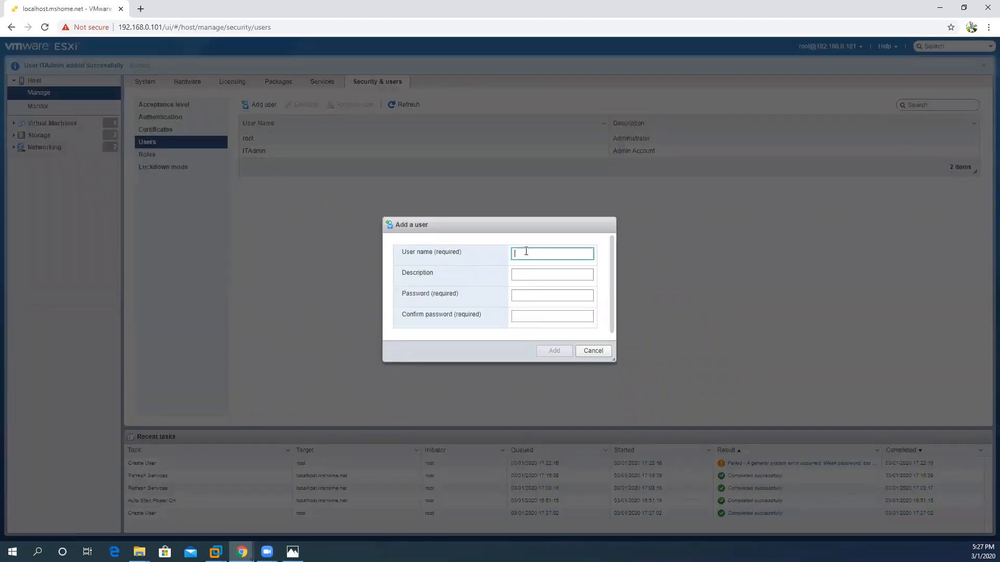
text(l)
text(TSuppo)
text(rt)
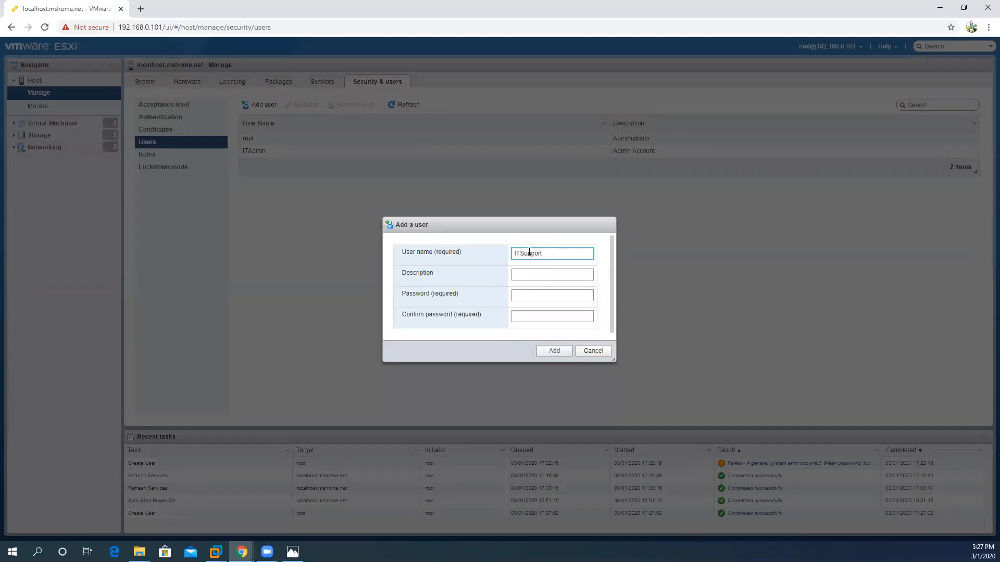
click(536, 273)
text(Support team)
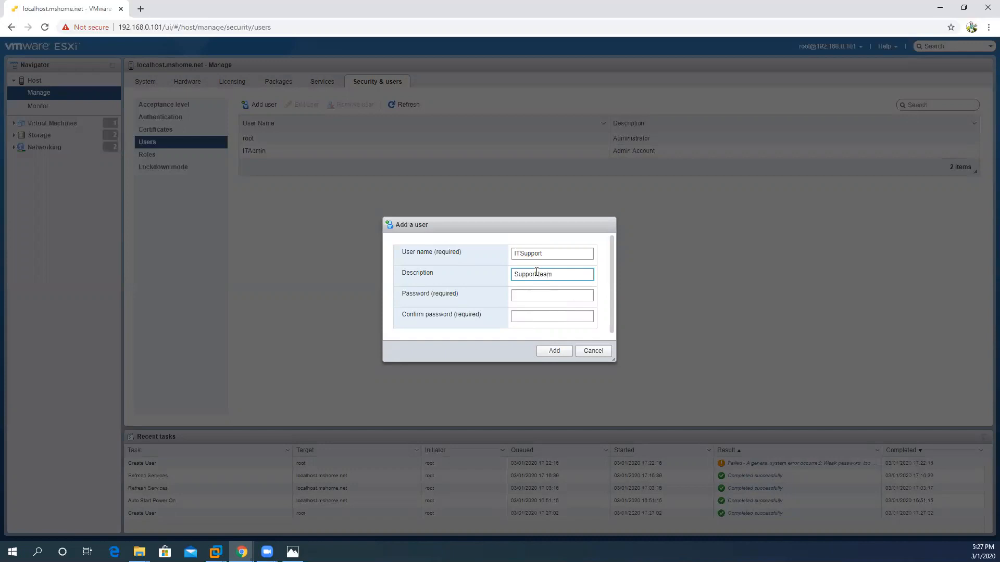
key(Tab)
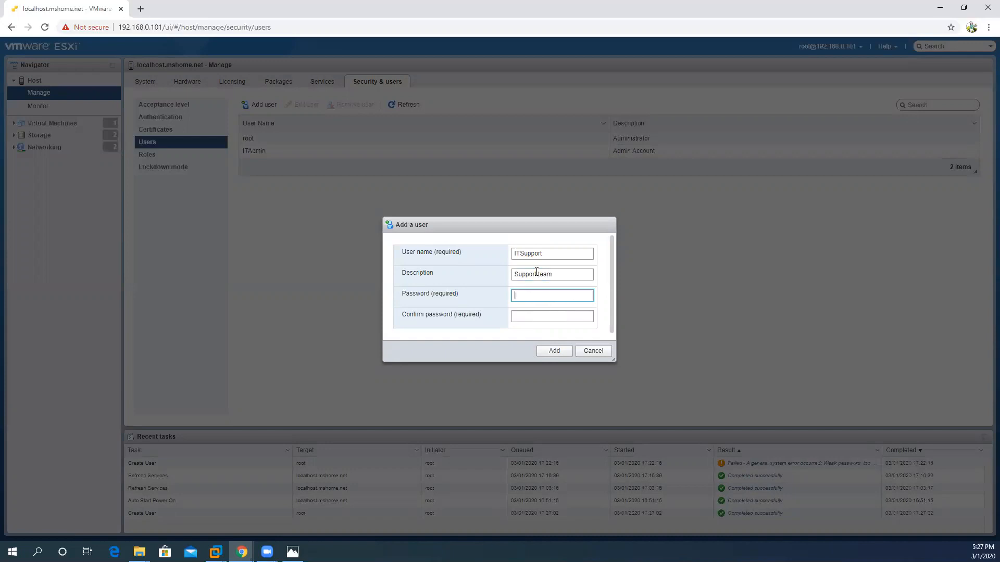
text(•••••••)
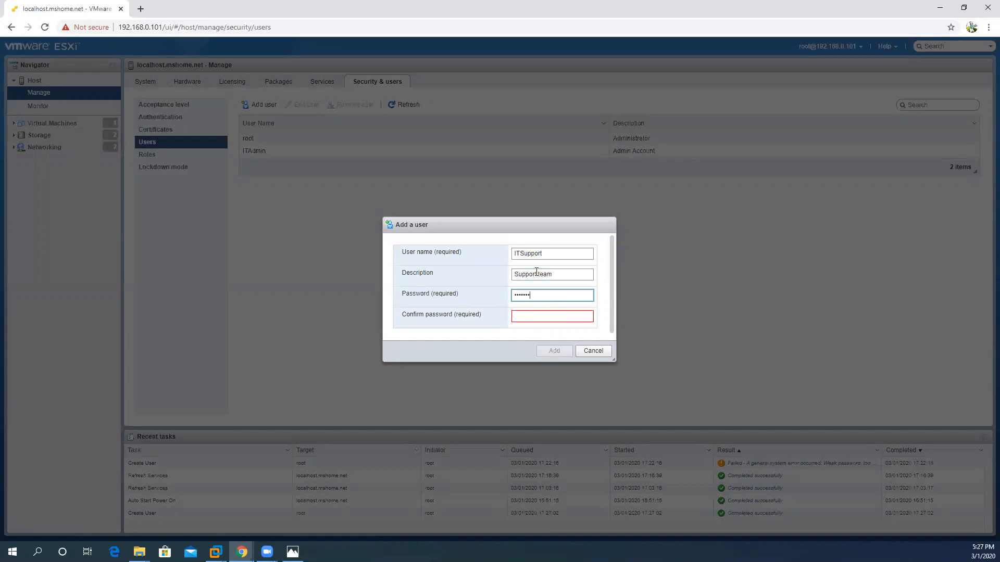
key(Tab)
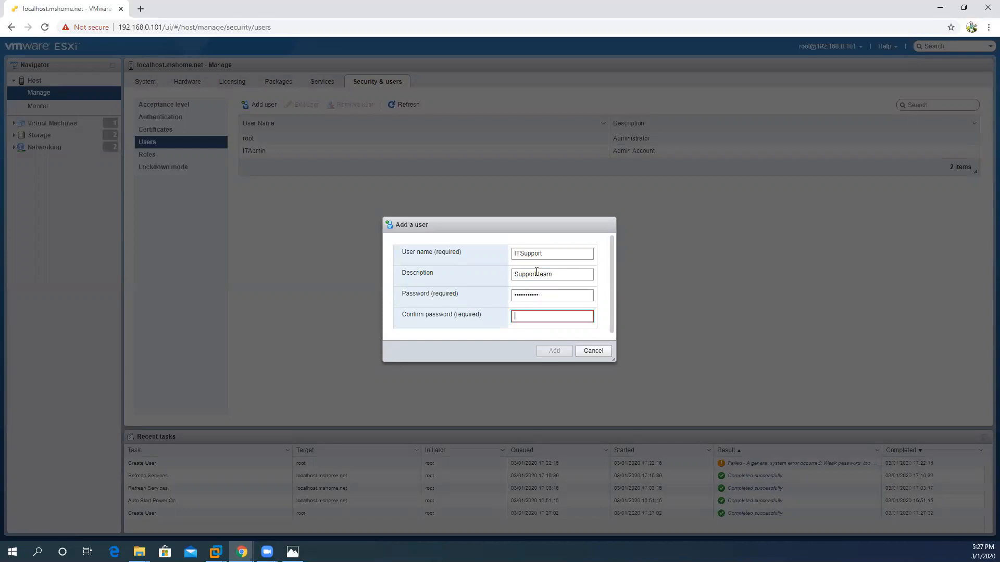
text(•••••••••••)
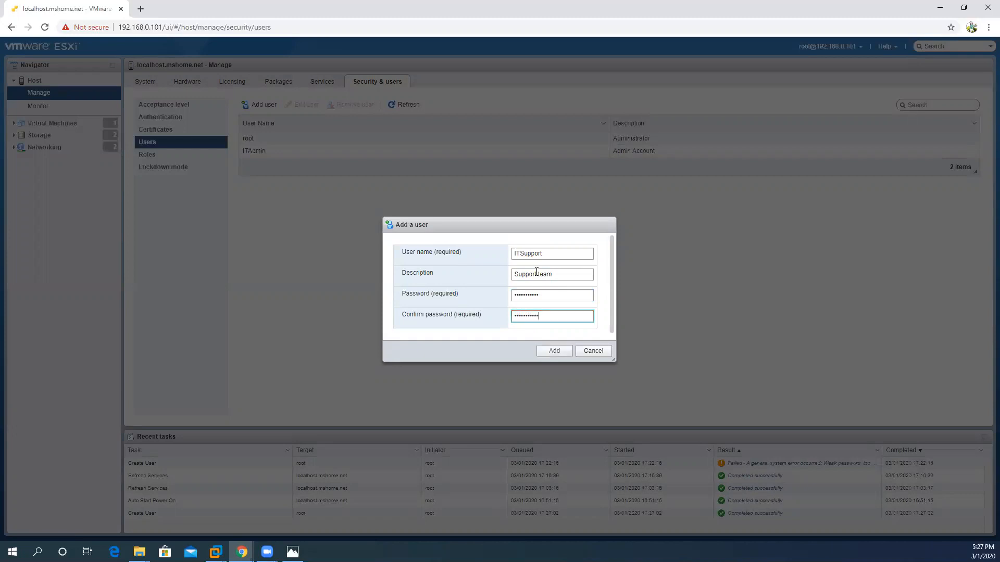
click(556, 351)
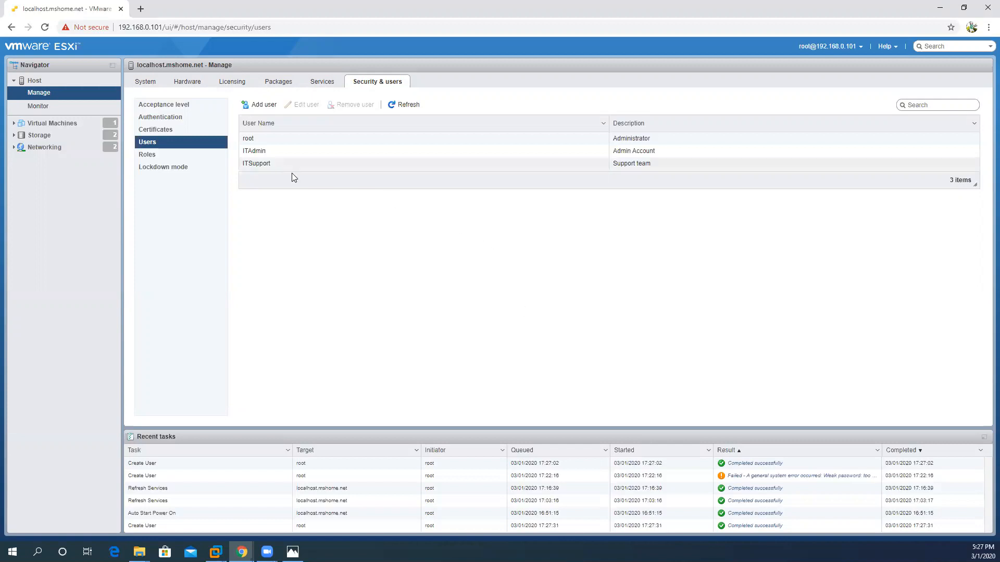
Step: Switch Security & users to the Roles list of built-in roles
click(153, 160)
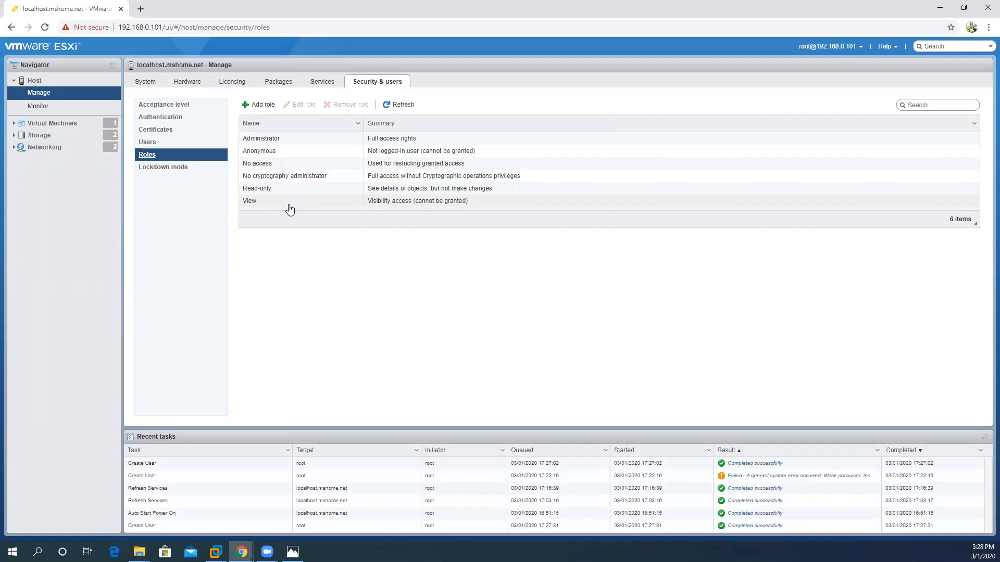
Step: Start a new role and name it ITSupport
click(262, 106)
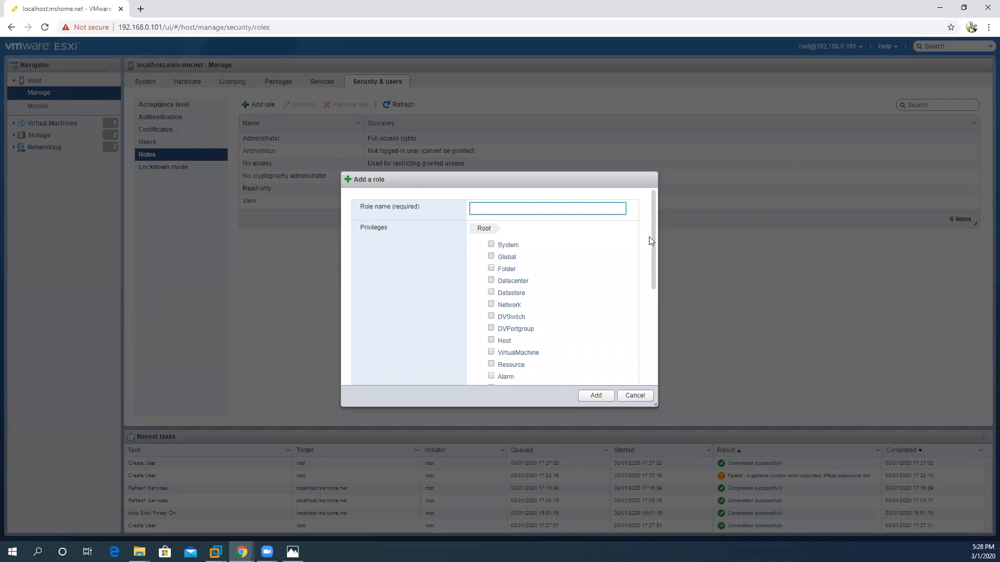
mouse_move(654, 235)
mouse_down()
mouse_move(657, 335)
mouse_move(663, 221)
mouse_up()
text(Suppo)
click(480, 212)
key(BackSpace)
Step: Grant the ITSupport role Datastore, Network and Alarm privileges and save it
click(491, 292)
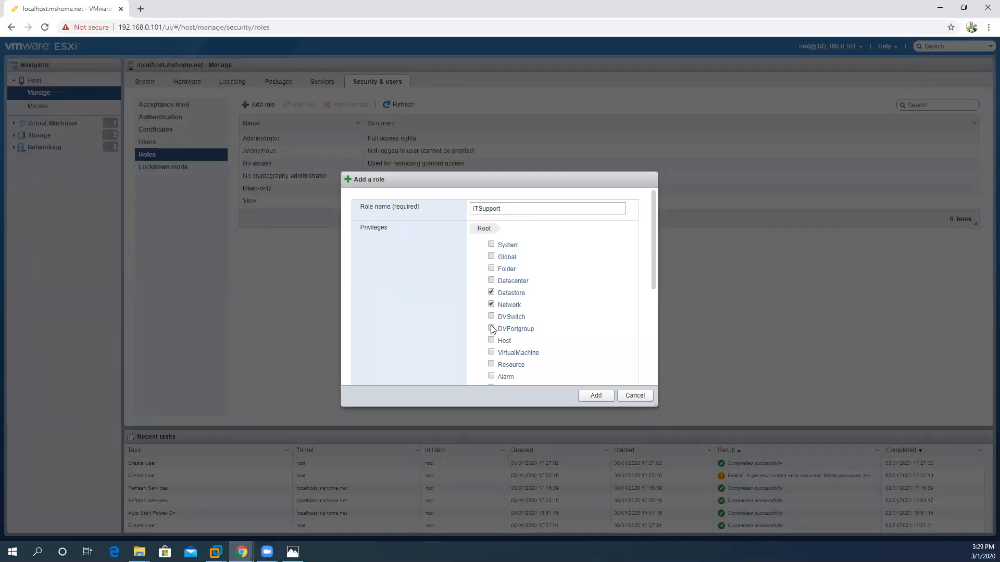
click(491, 376)
drag(654, 262, 647, 361)
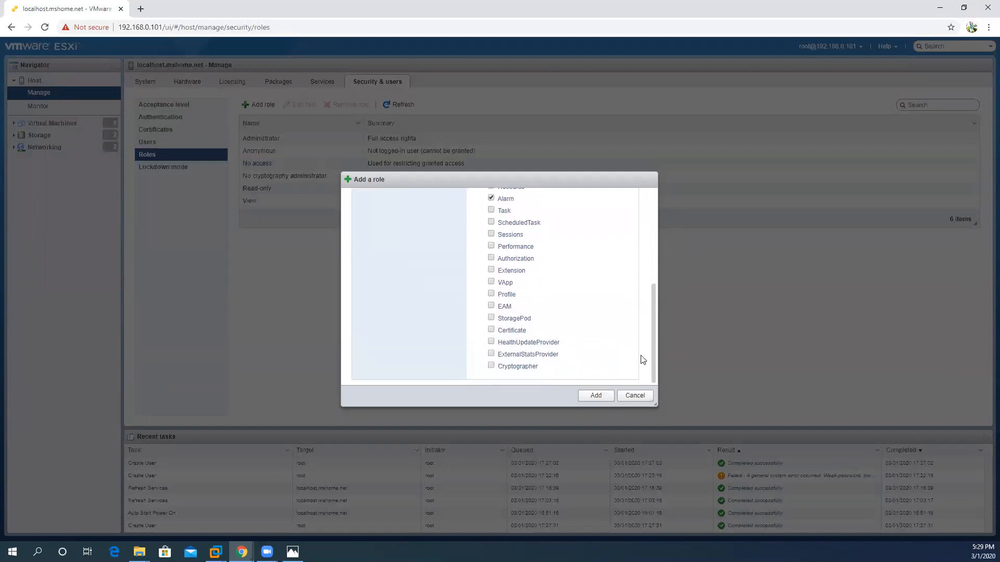
click(597, 396)
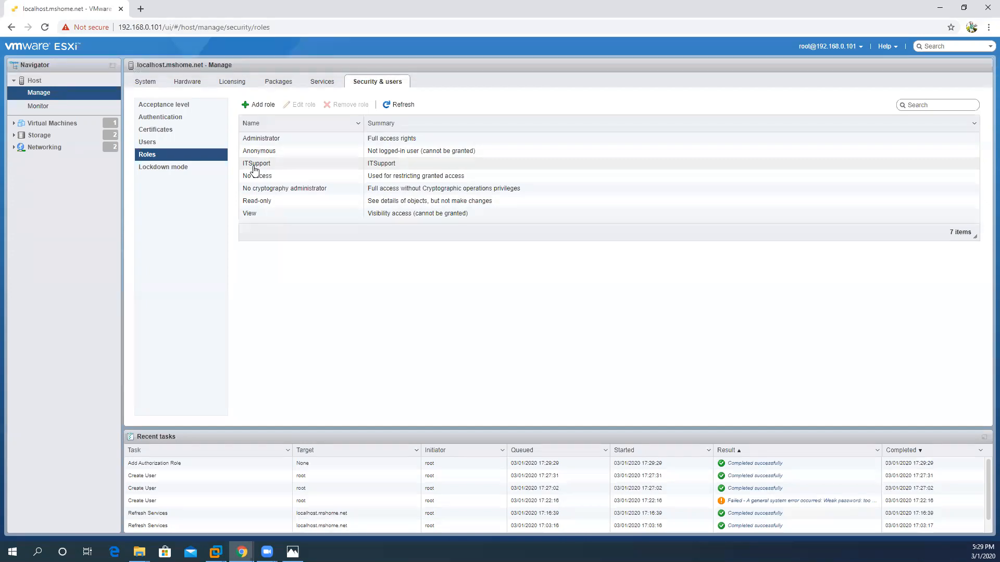
click(259, 105)
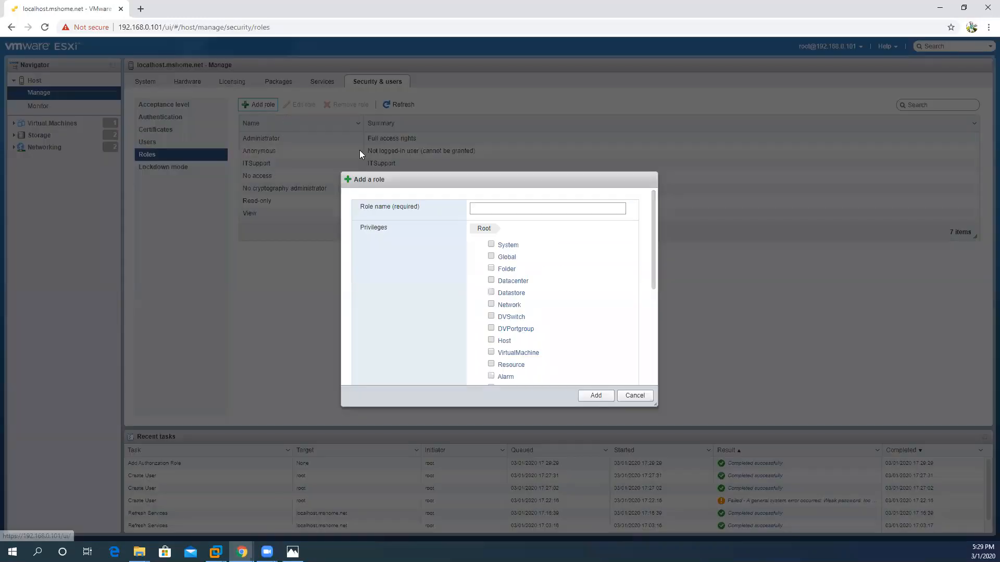
click(508, 246)
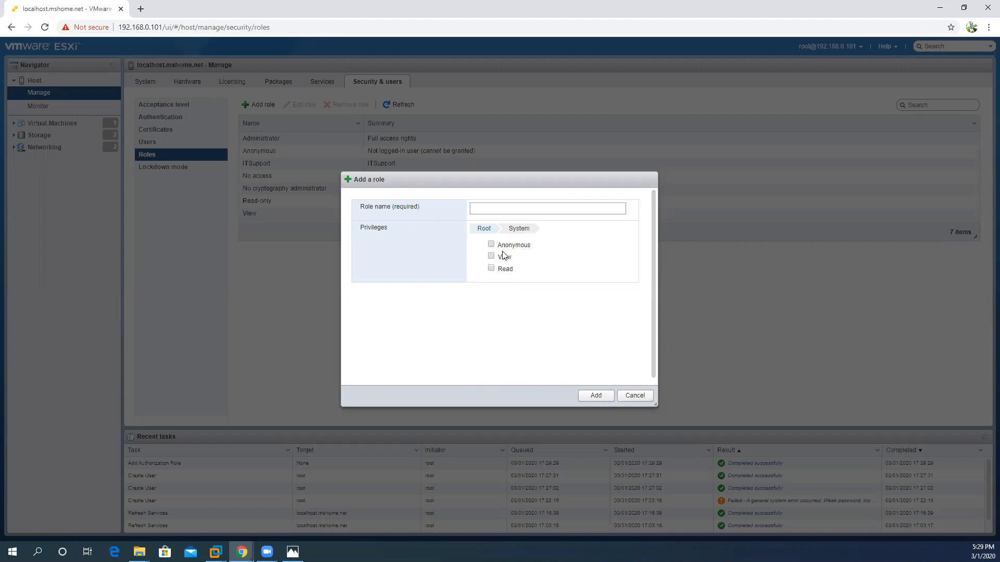
click(478, 228)
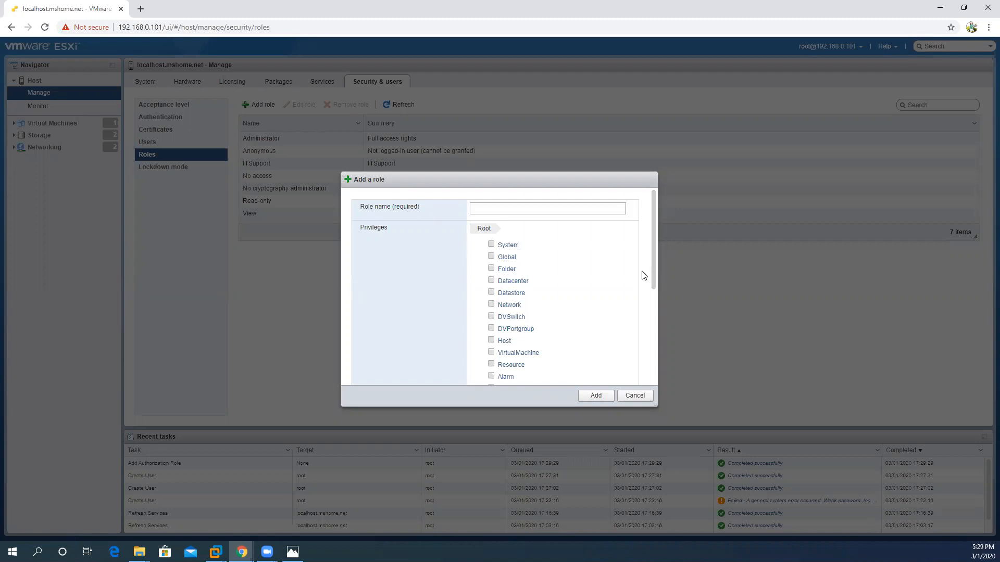
click(526, 353)
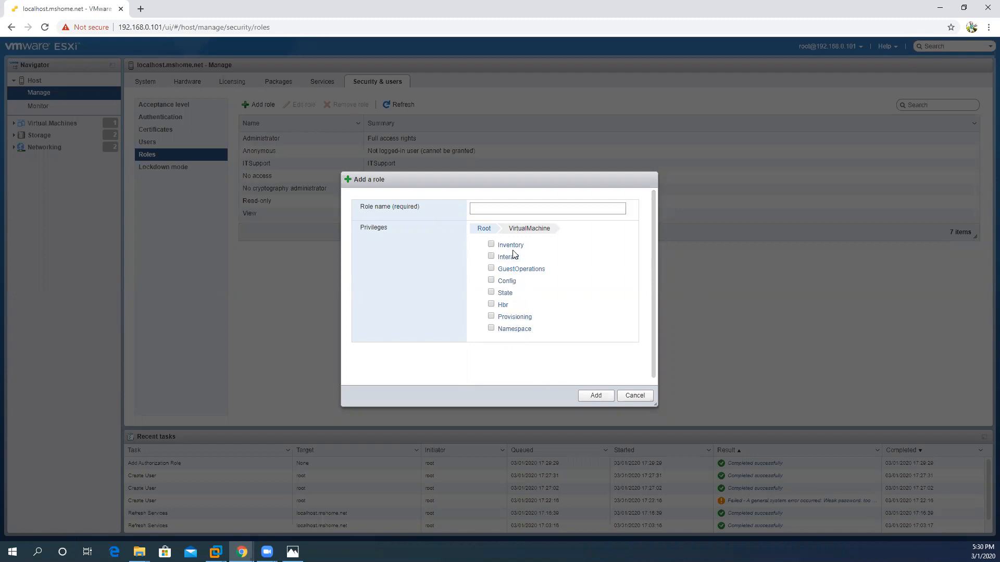
click(635, 395)
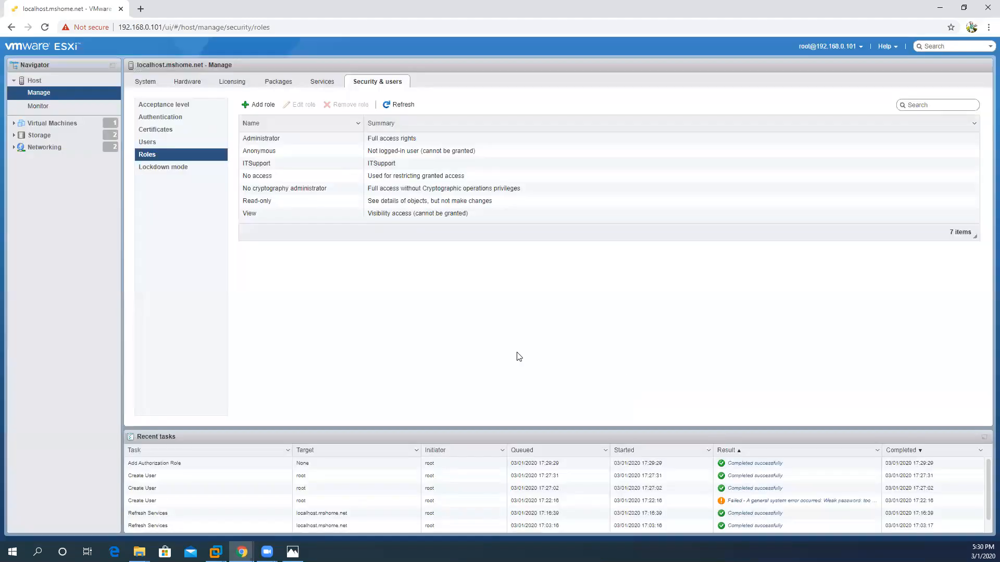